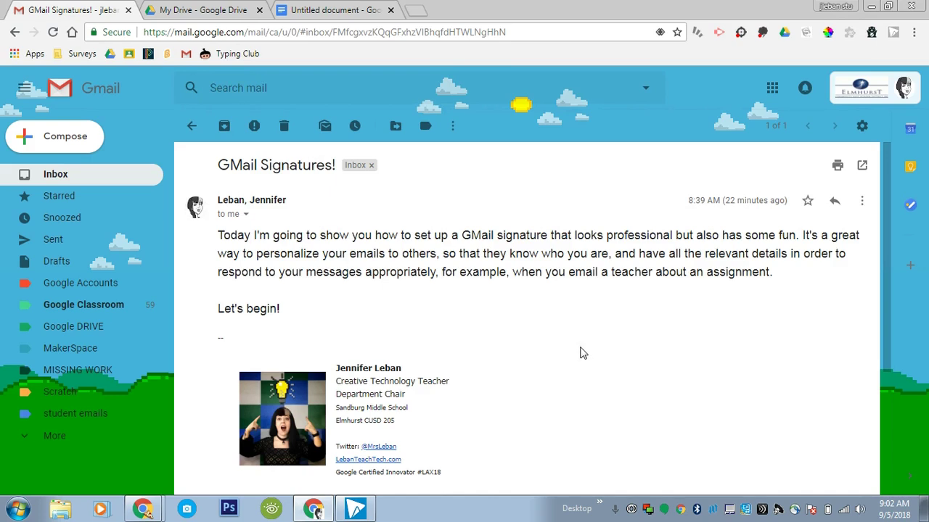
# Step: In the untitled document, insert a 2 x 1 table with two side-by-side cells
pyautogui.click(323, 8)
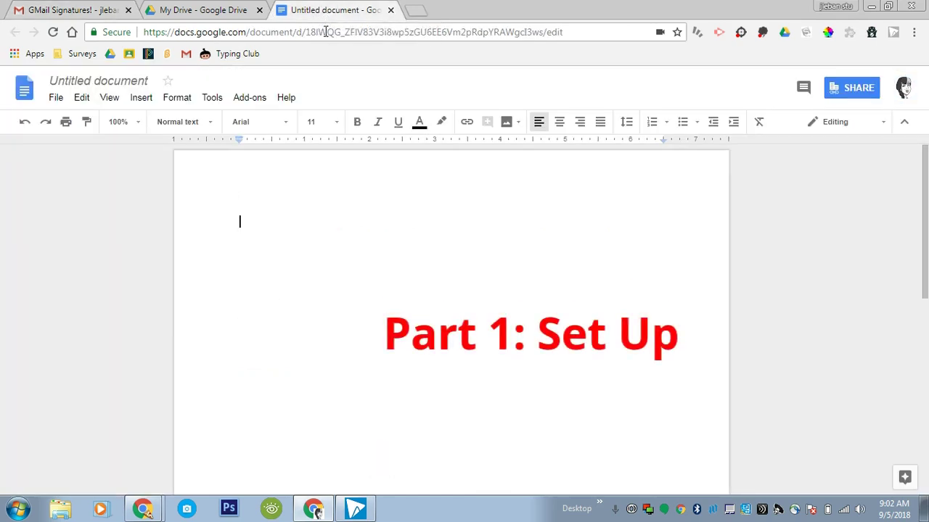
pyautogui.click(141, 97)
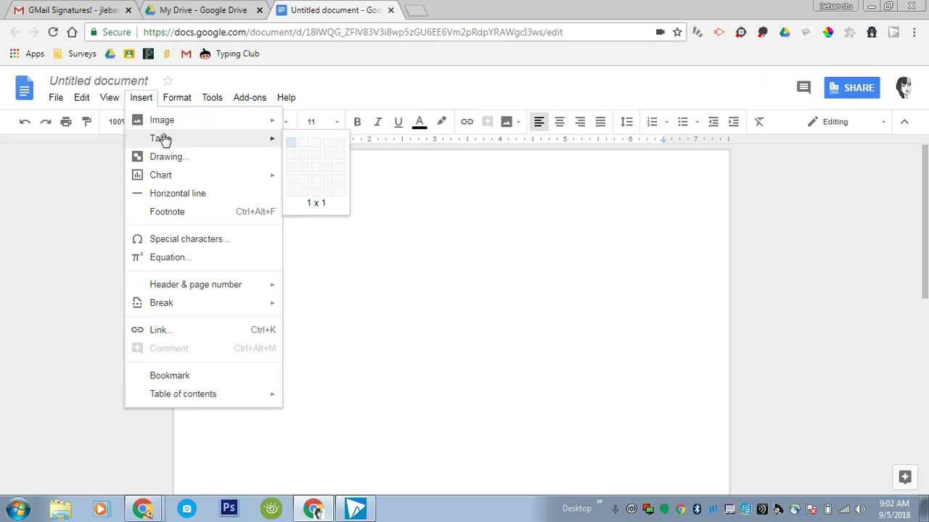
pyautogui.click(302, 143)
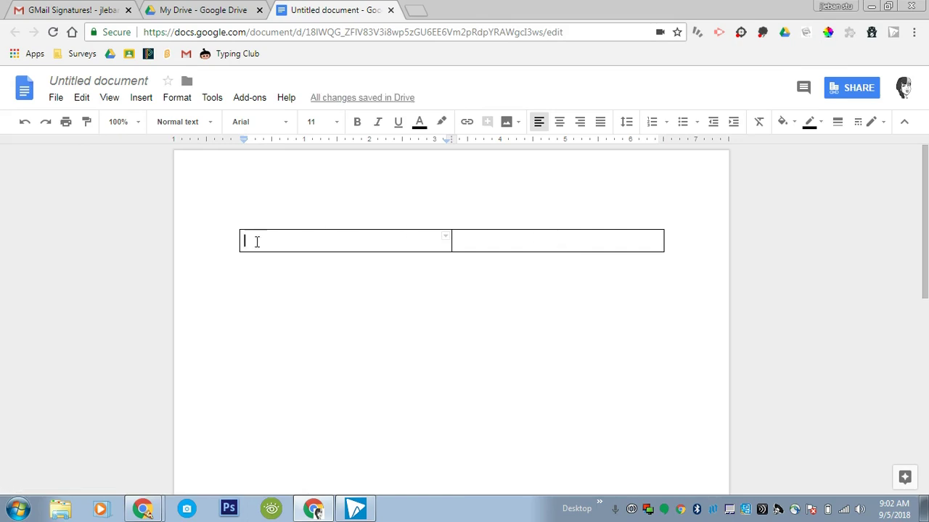
# Step: Snap a webcam photo with Insert > Image > Camera and place it in the left cell
pyautogui.click(145, 98)
pyautogui.moveTo(158, 125)
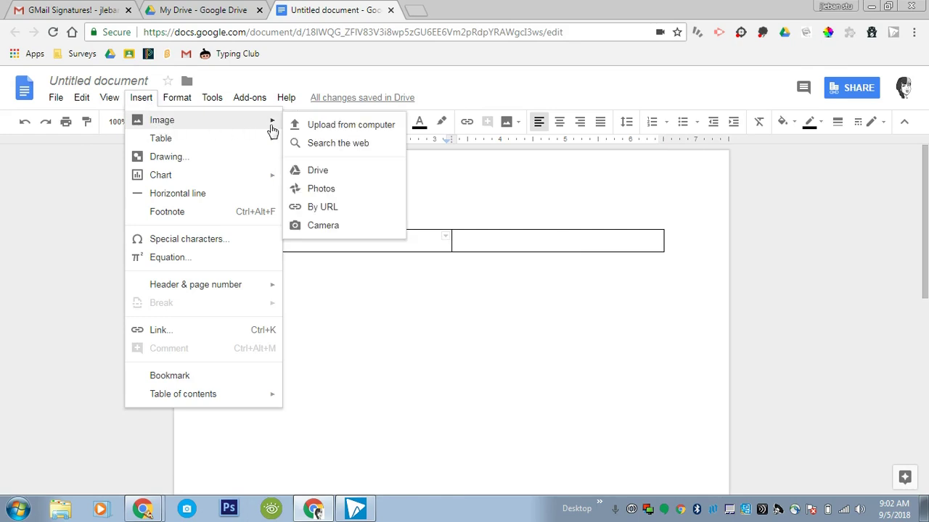
pyautogui.click(338, 230)
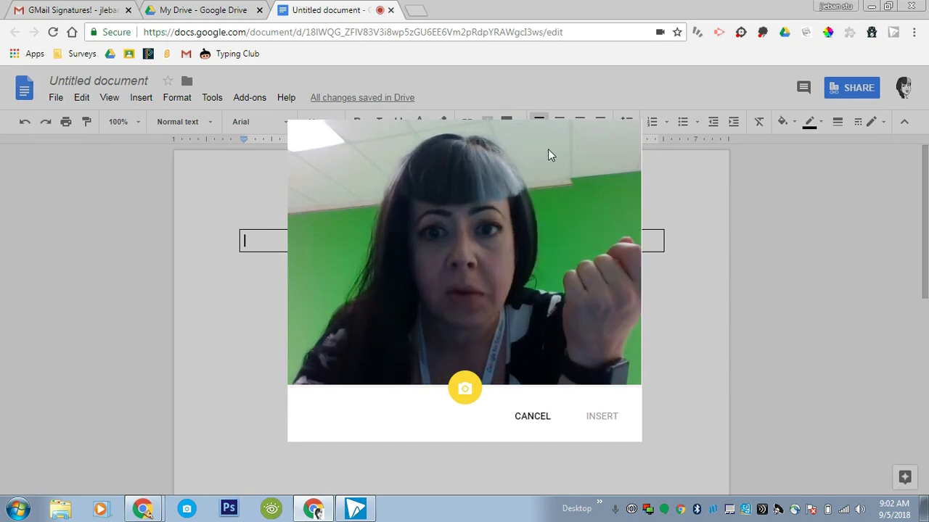
pyautogui.click(470, 389)
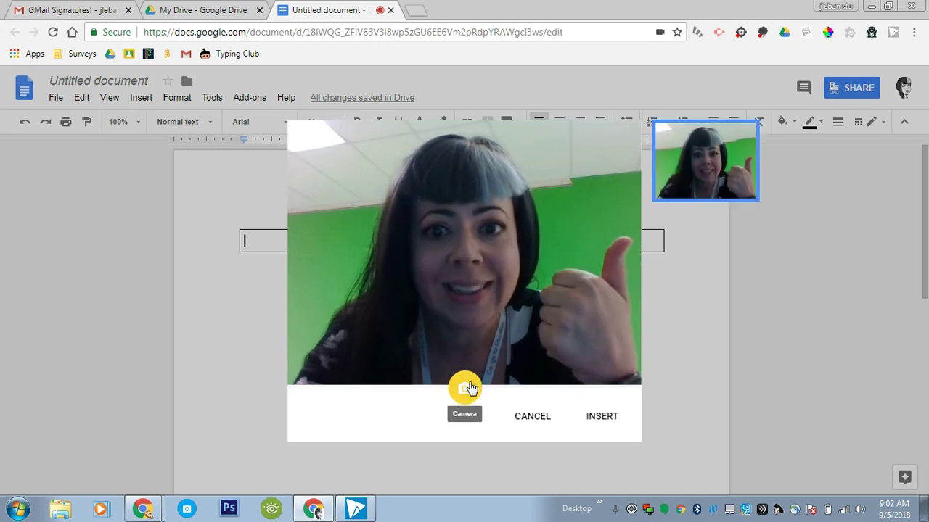
pyautogui.click(601, 416)
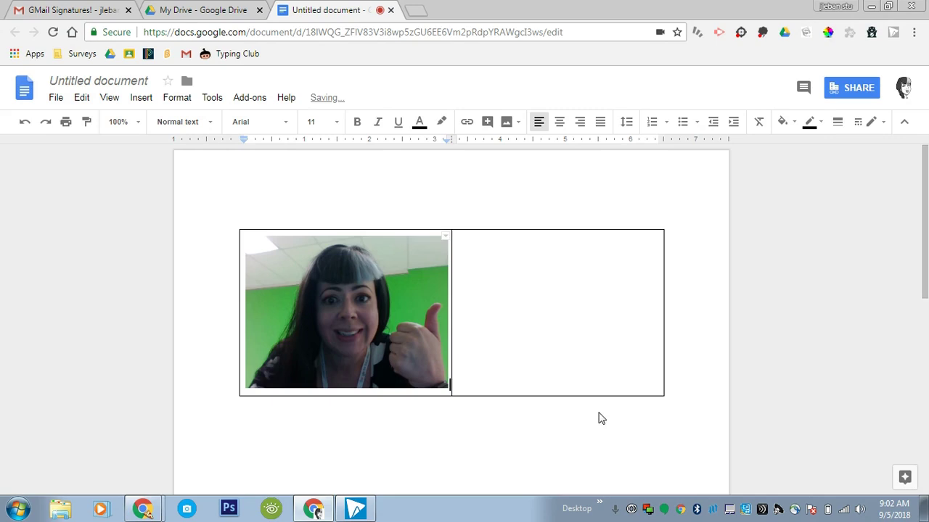
# Step: Shrink the photo and drag the column border left so the right cell widens
pyautogui.click(412, 298)
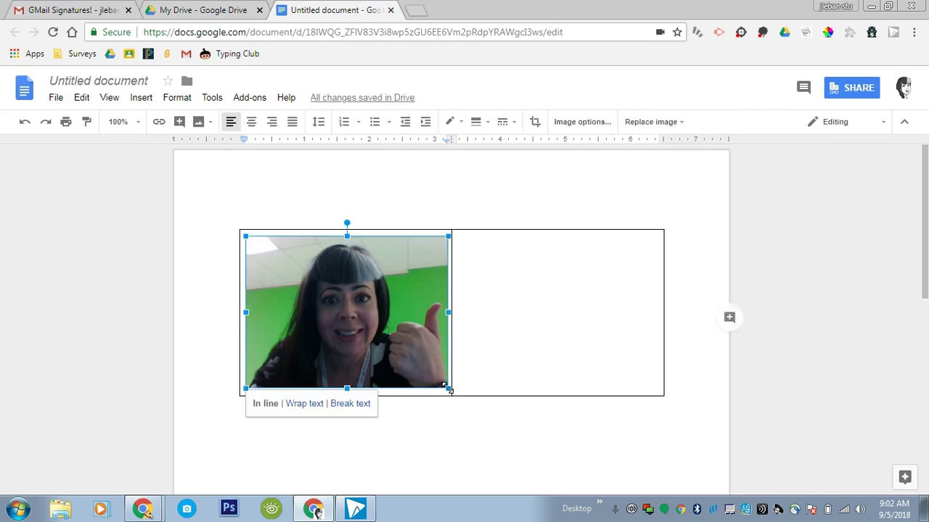
pyautogui.moveTo(447, 389); pyautogui.dragTo(336, 283)
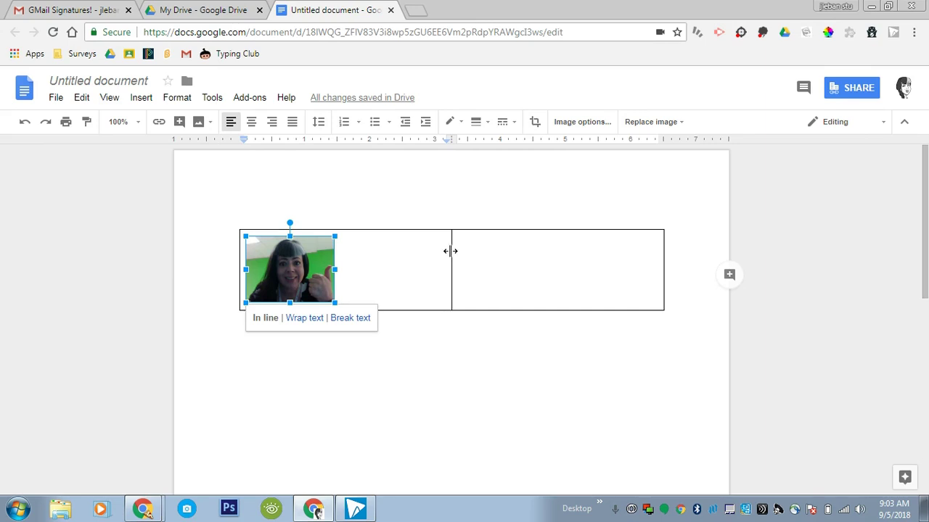
pyautogui.moveTo(450, 251); pyautogui.dragTo(344, 239)
pyautogui.click(353, 239)
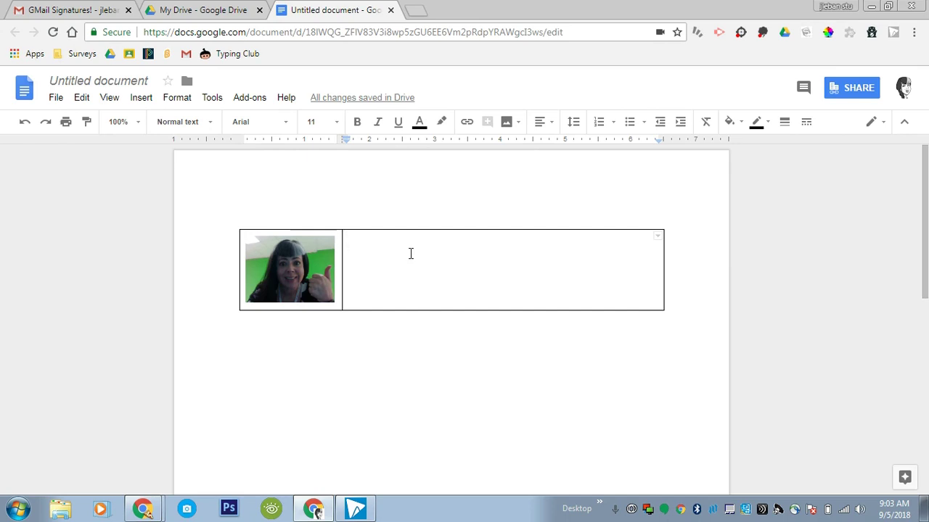
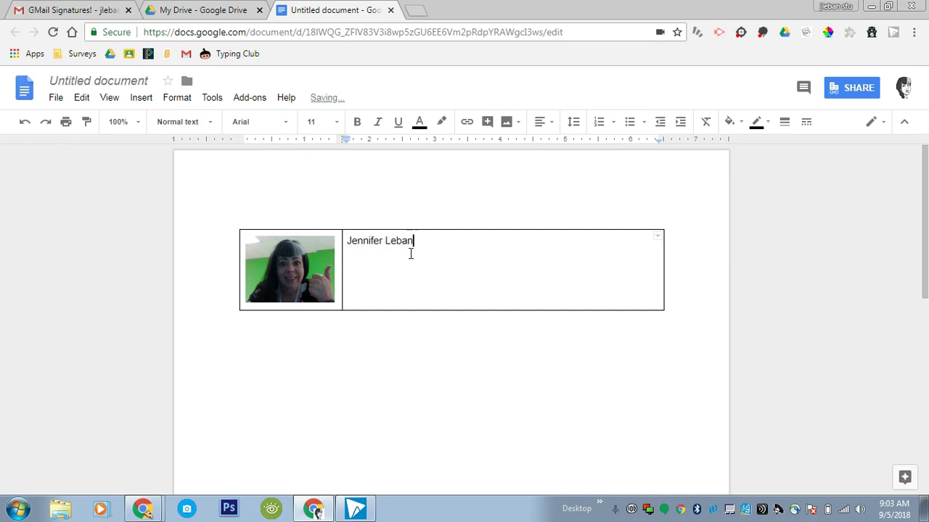
# Step: Type the person's name, '8th Grade', a Seminar line with the teacher's name, and the quote "Think Big. Start Small."
pyautogui.press('Return')
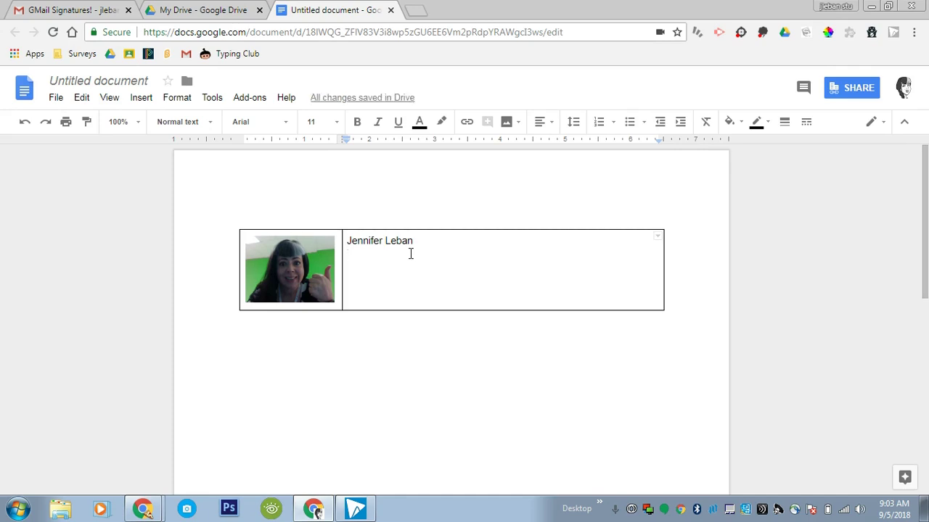
pyautogui.write('8th Grade')
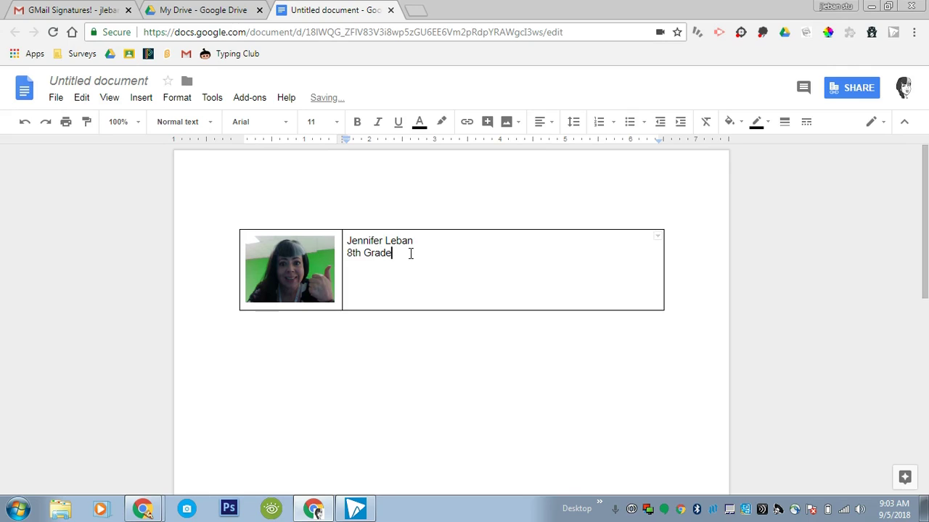
pyautogui.press('Return')
pyautogui.write('Seminar: Mr. Lim')
pyautogui.press('Return')
pyautogui.press('Return')
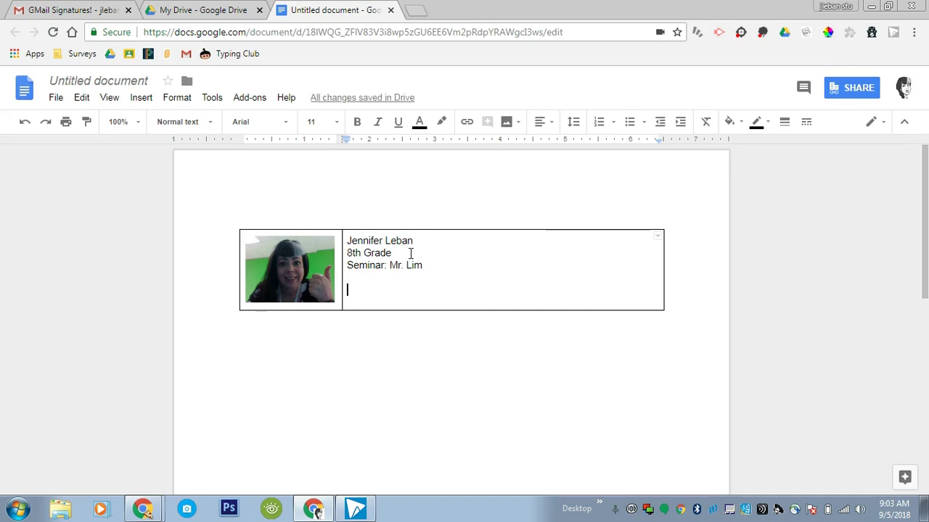
pyautogui.write('"')
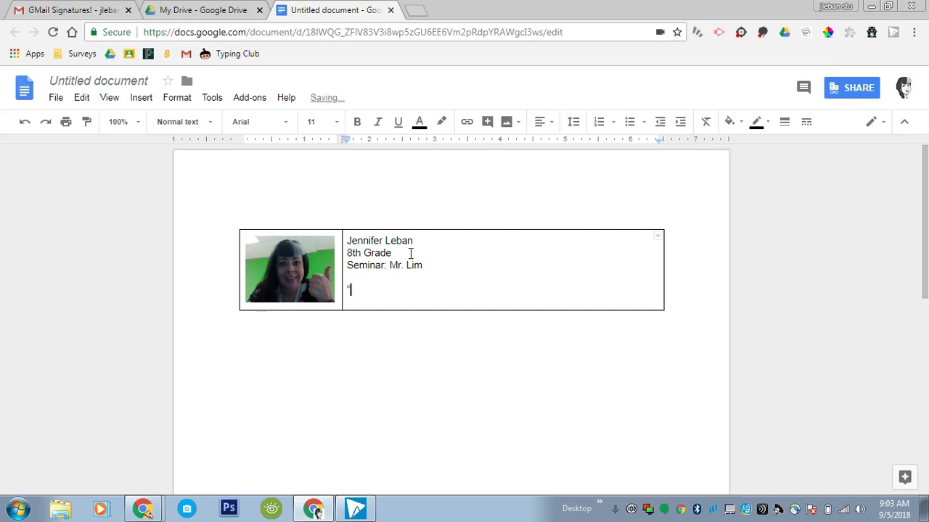
pyautogui.write('Think B')
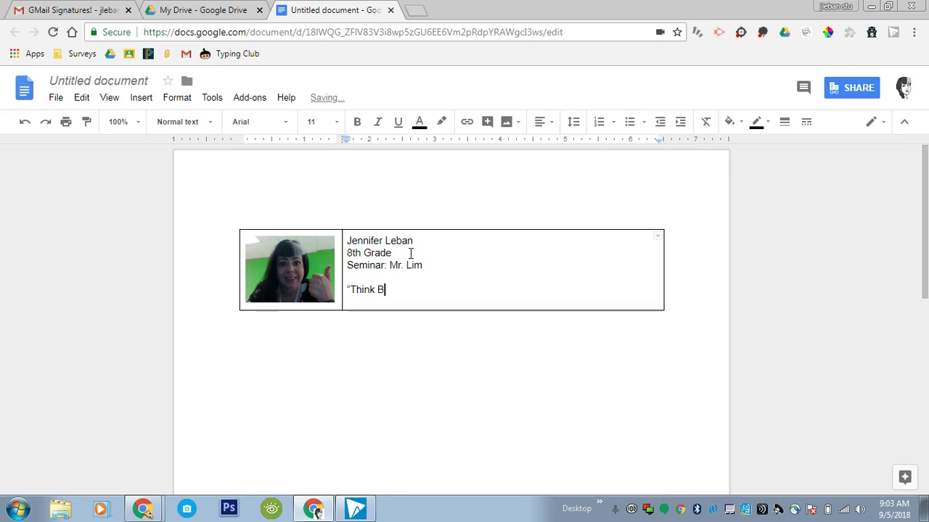
pyautogui.write('ig.')
pyautogui.write(' Start Smal')
pyautogui.write('l."')
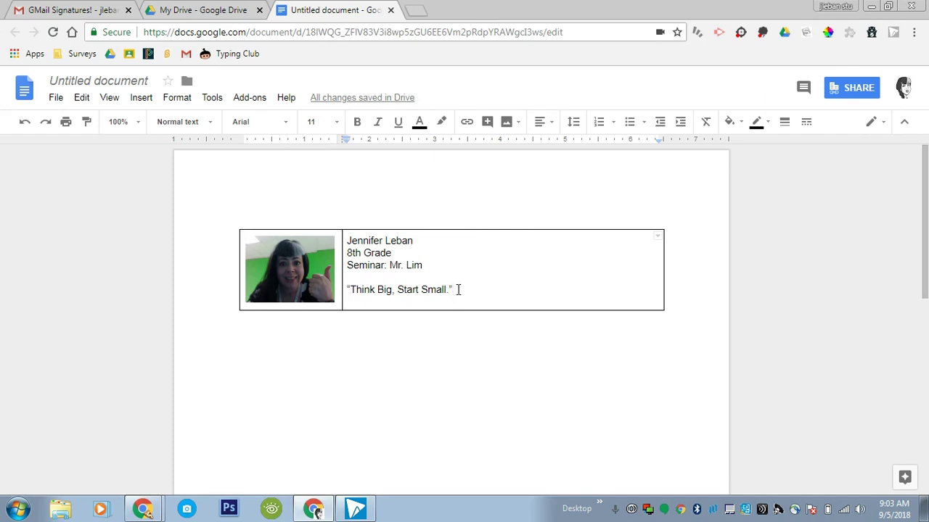
# Step: Select the table text and open Table properties from its context menu
pyautogui.moveTo(458, 289); pyautogui.dragTo(283, 266)
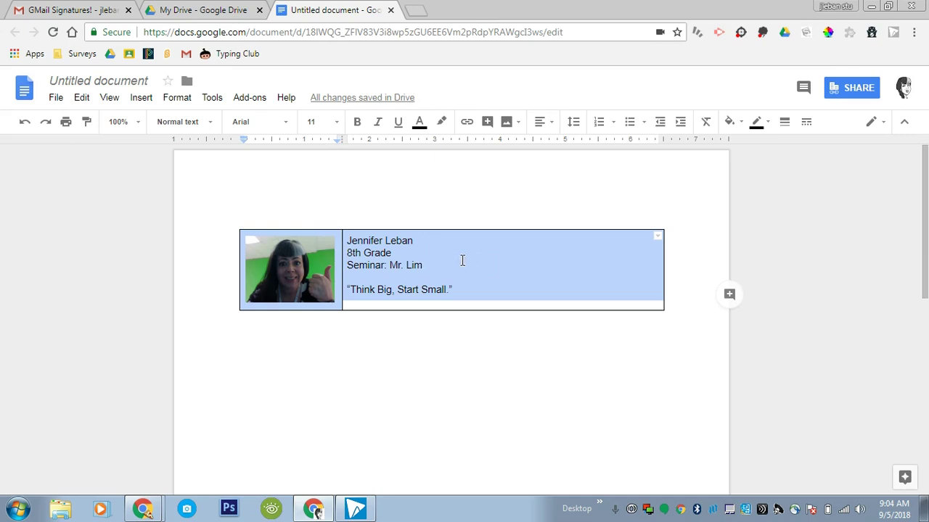
pyautogui.rightClick(462, 260)
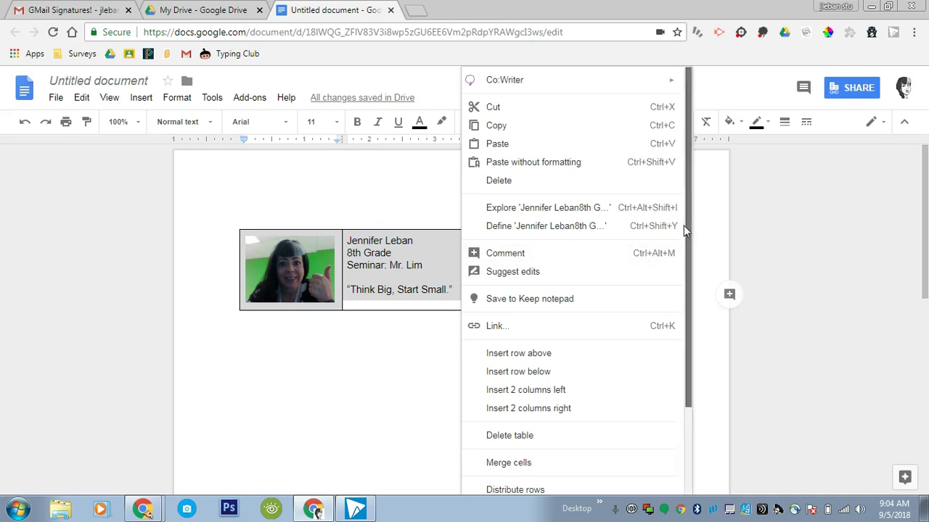
pyautogui.scroll(-3, 684, 225)
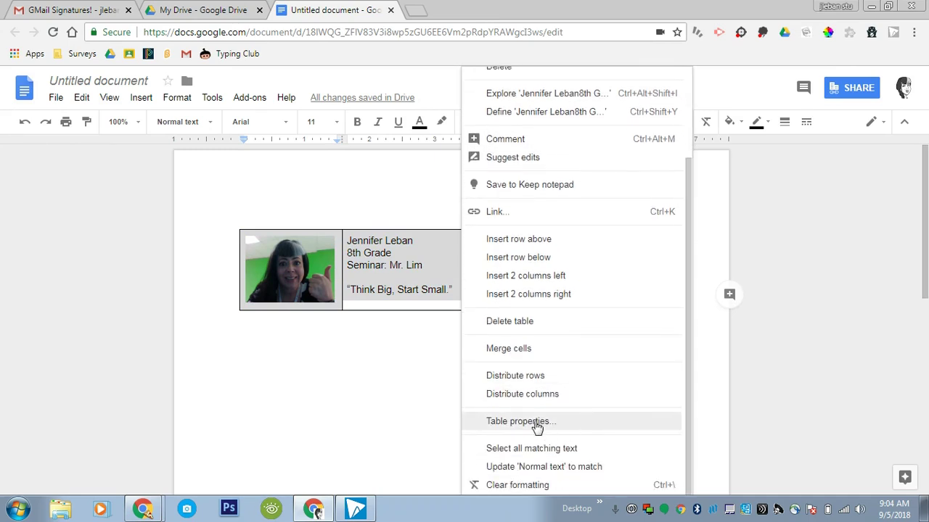
pyautogui.click(535, 425)
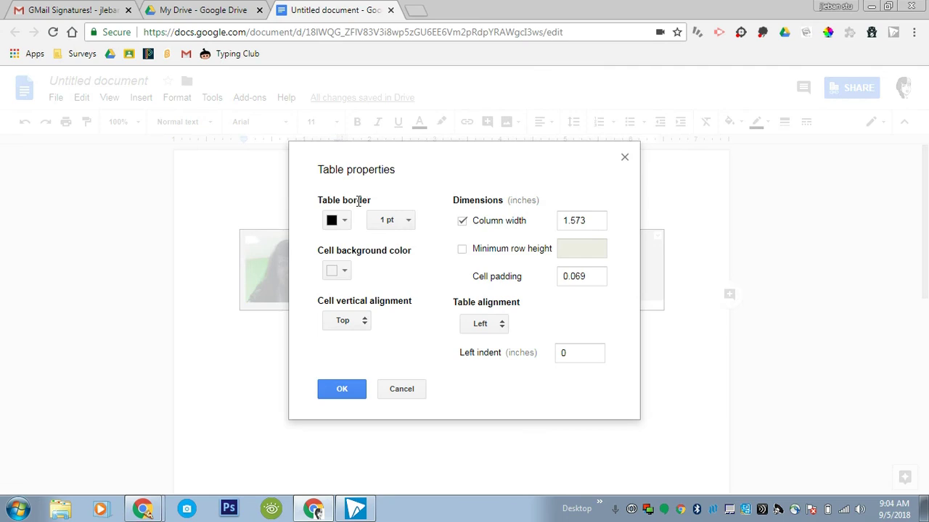
# Step: Set the table border width to 0 pt and its colour to white
pyautogui.click(407, 222)
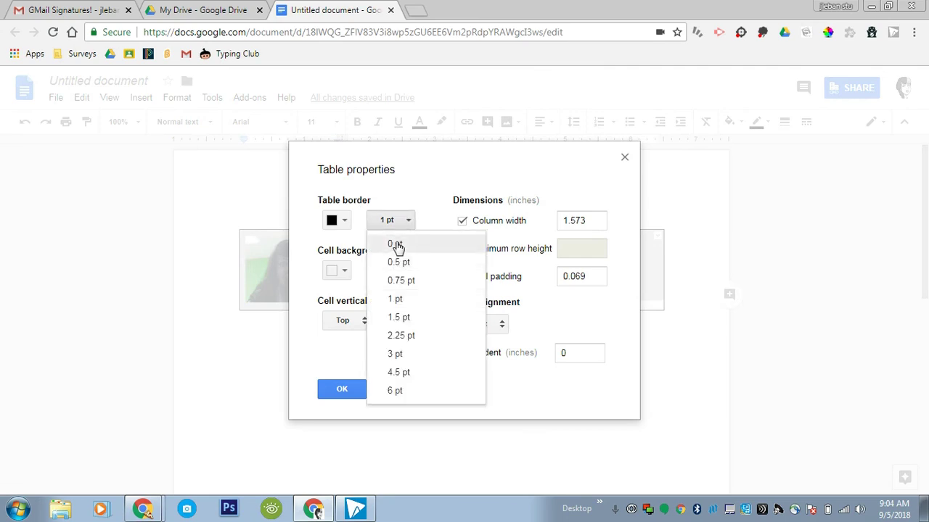
pyautogui.click(396, 243)
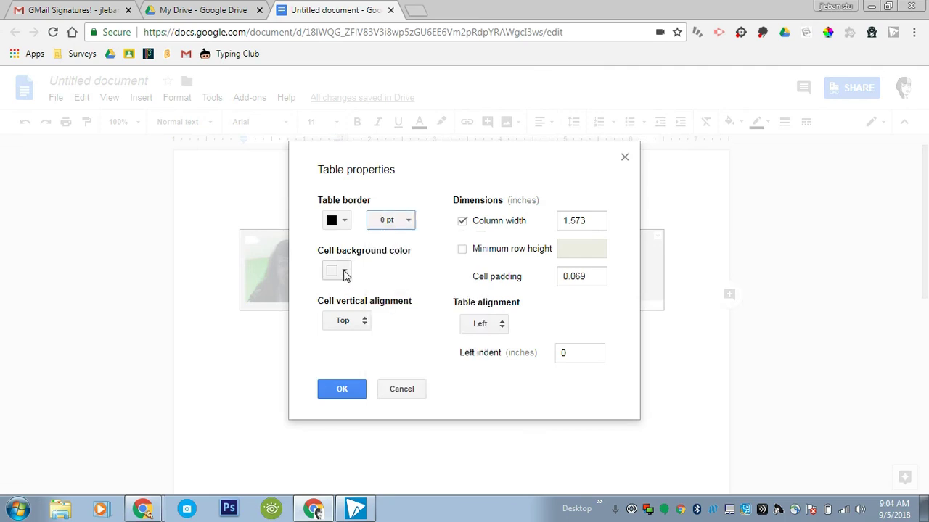
pyautogui.click(345, 221)
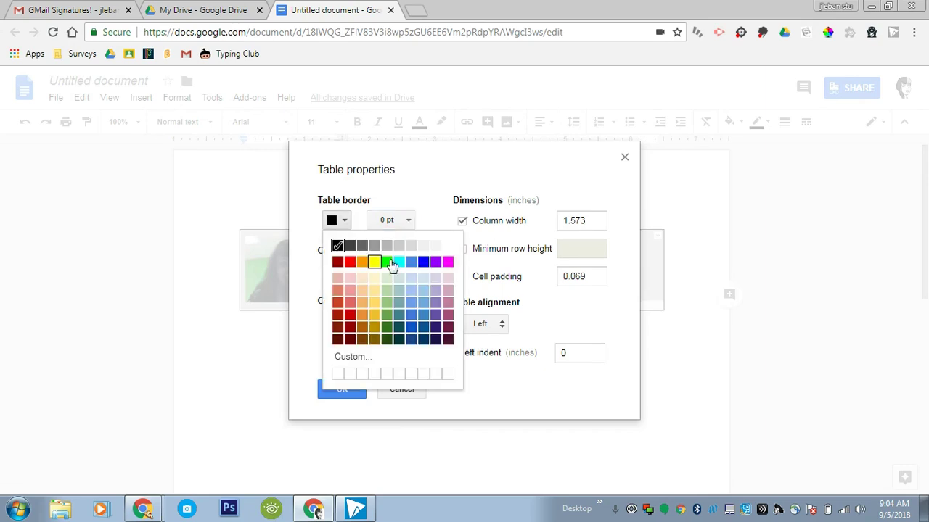
pyautogui.click(448, 248)
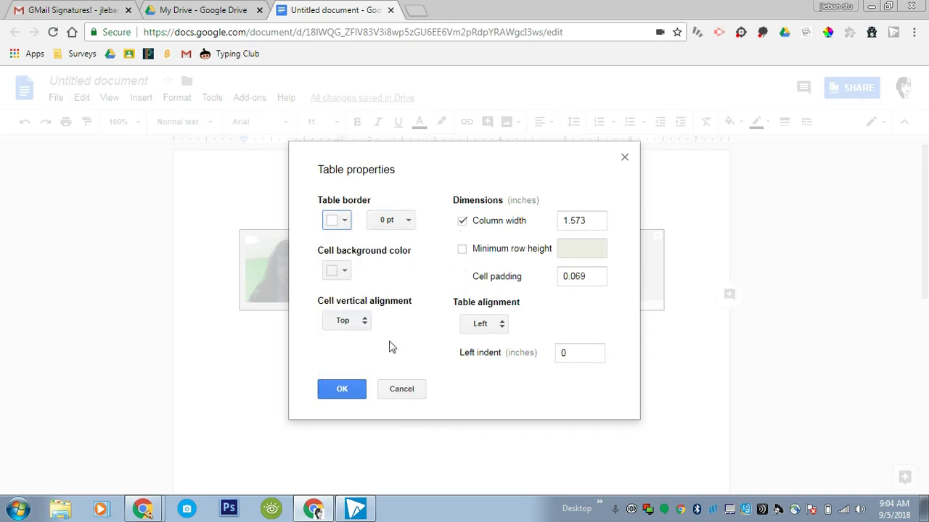
pyautogui.click(355, 389)
pyautogui.click(477, 282)
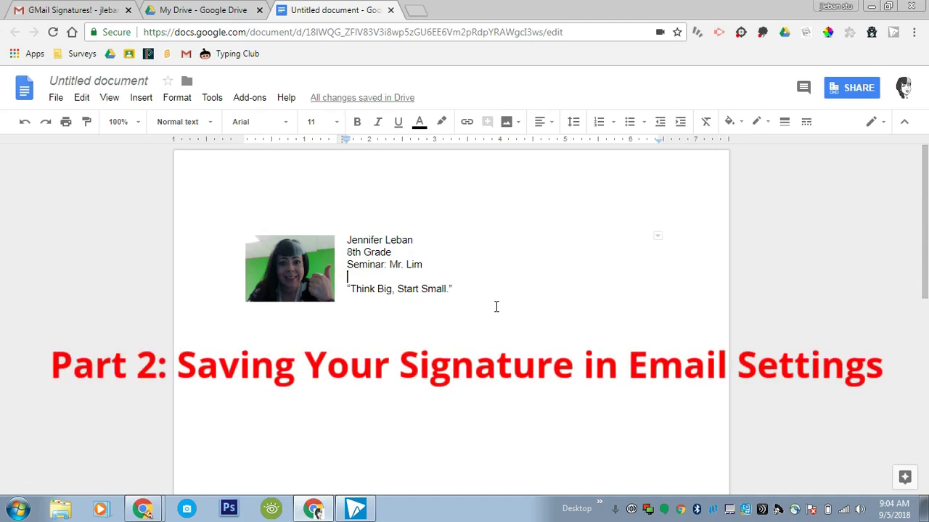
# Step: Copy the entire borderless signature table and return to the Gmail tab
pyautogui.moveTo(467, 291); pyautogui.dragTo(276, 254)
pyautogui.rightClick(275, 254)
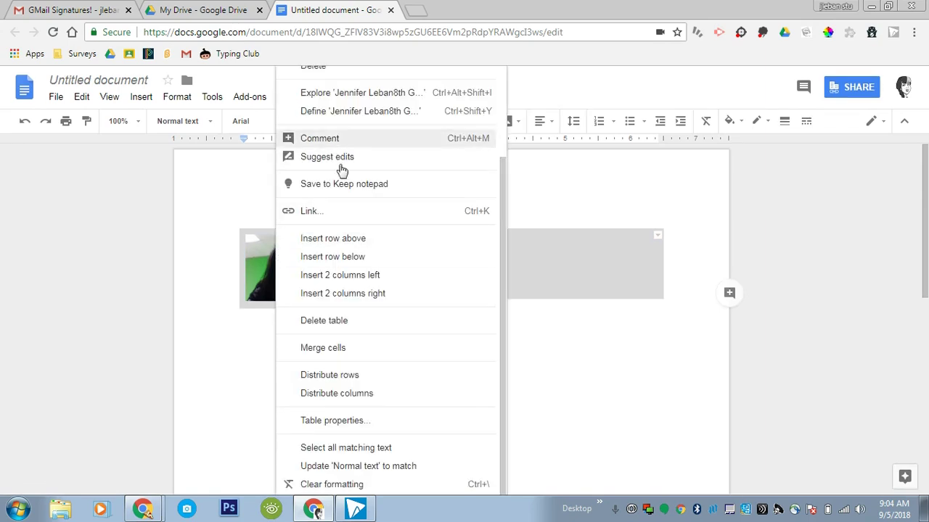
pyautogui.scroll(3, 506, 373)
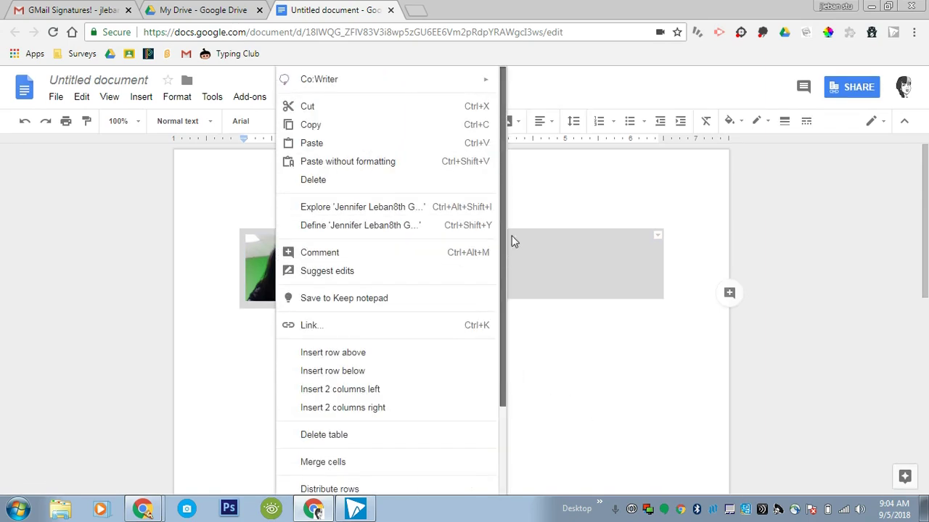
pyautogui.click(312, 126)
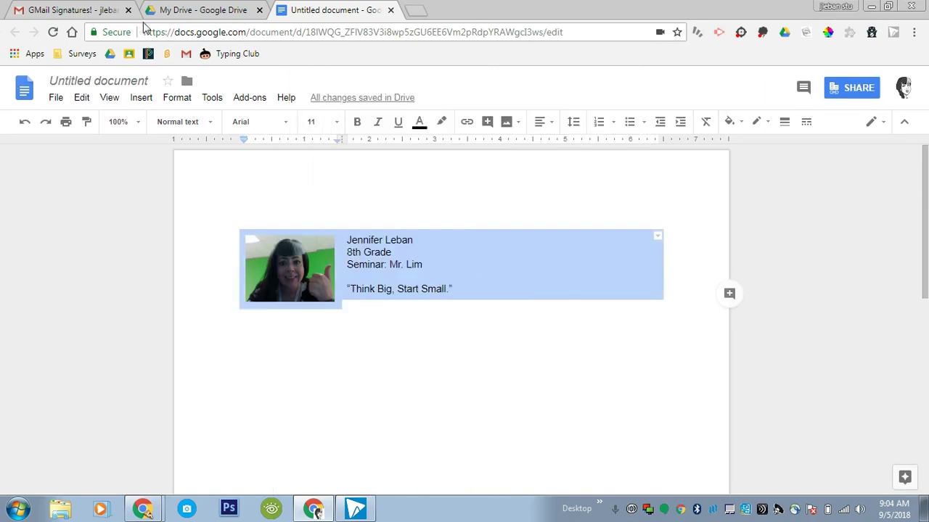
pyautogui.click(72, 10)
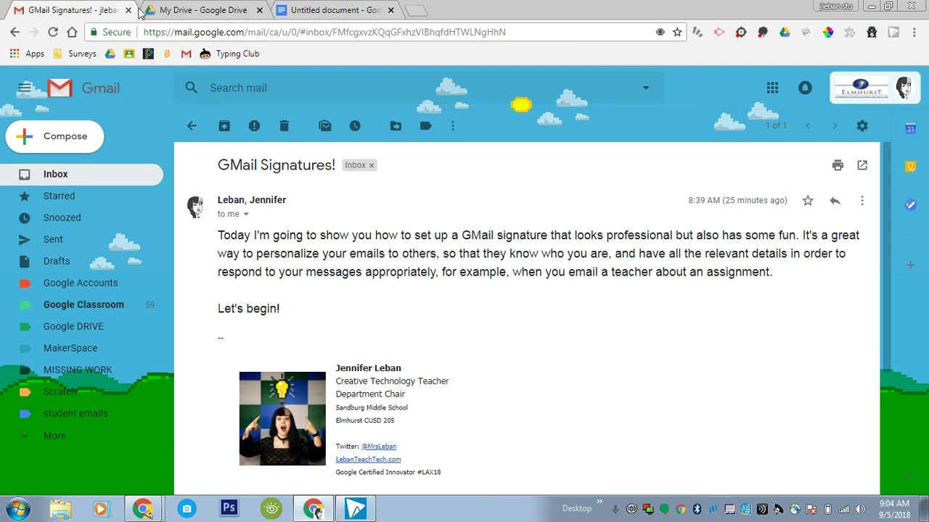
# Step: Open Gmail's full Settings and scroll the General tab down to the Signature box
pyautogui.click(862, 127)
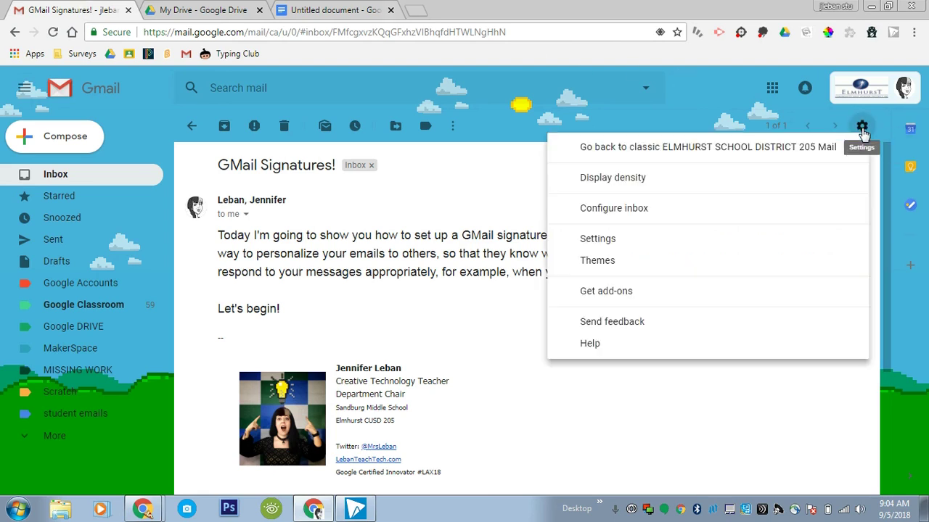
pyautogui.click(597, 239)
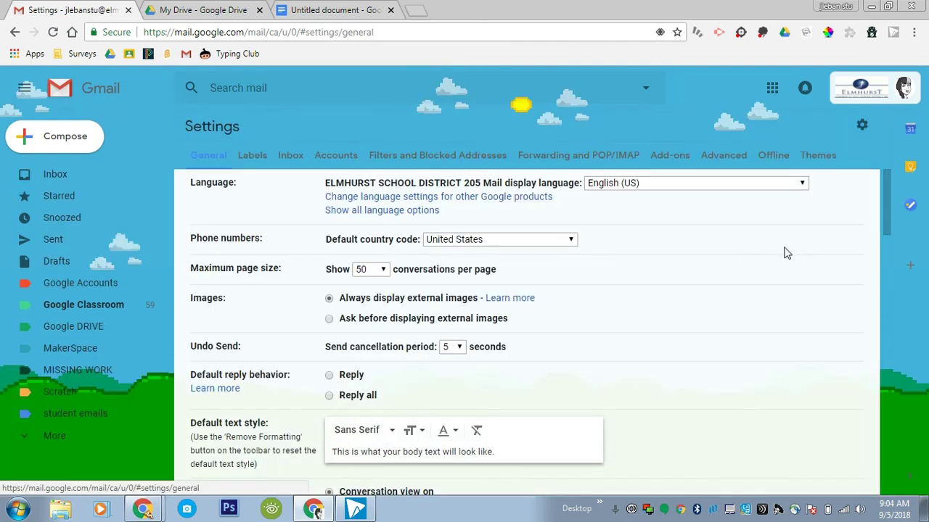
pyautogui.scroll(-1, 804, 240)
pyautogui.scroll(-10, 803, 240)
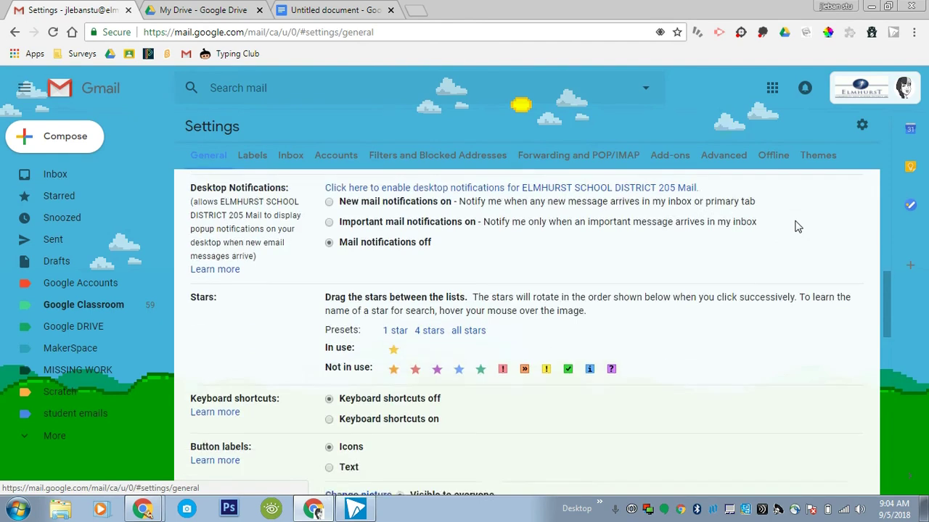
pyautogui.scroll(-3, 798, 227)
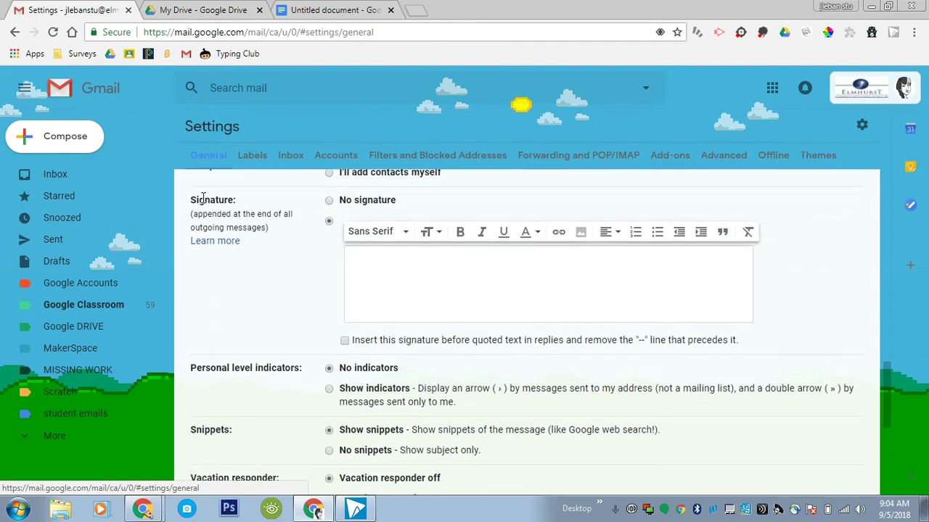
# Step: Paste the signature table into the signature box and make the name line bold
pyautogui.click(360, 259)
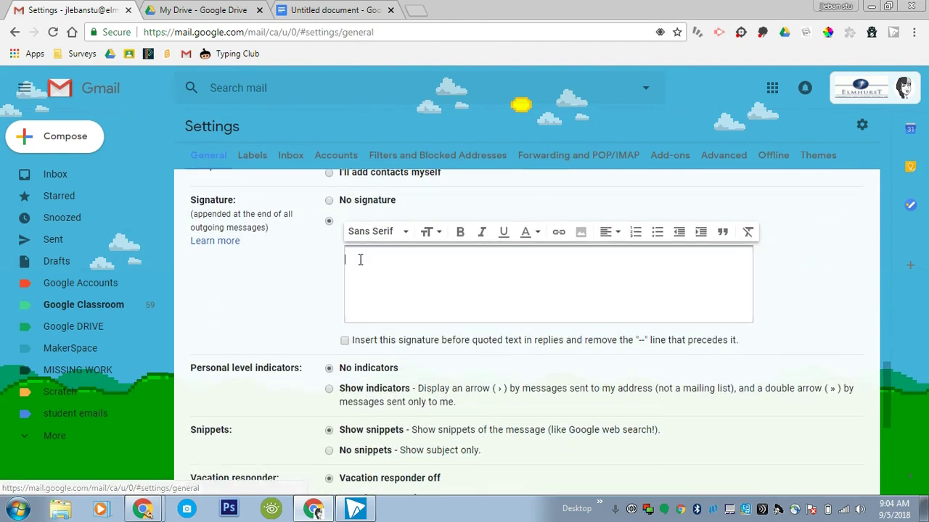
pyautogui.hotkey('ctrl', 'v')
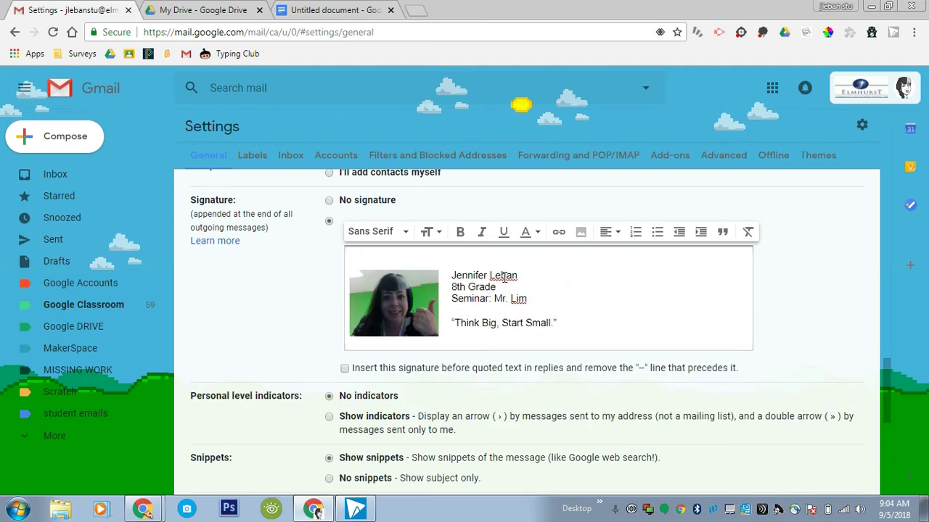
pyautogui.moveTo(451, 275); pyautogui.dragTo(518, 276)
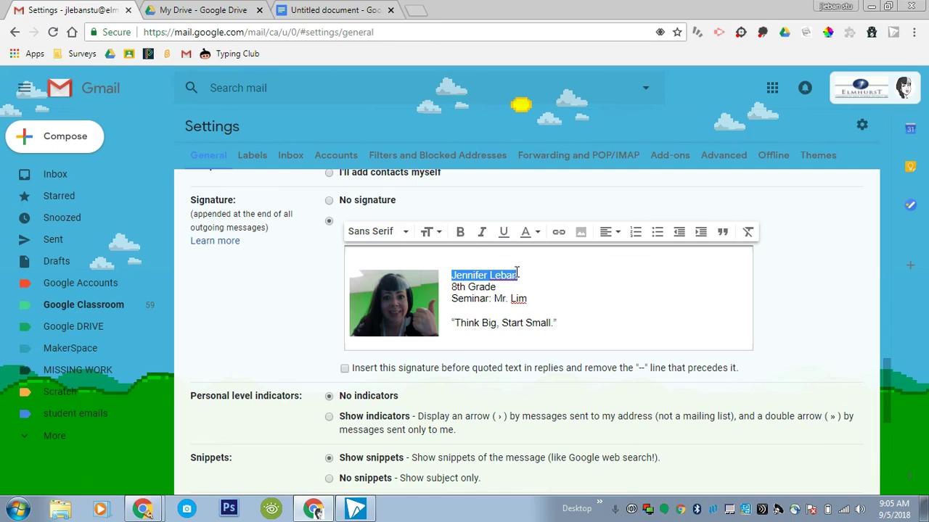
pyautogui.click(461, 234)
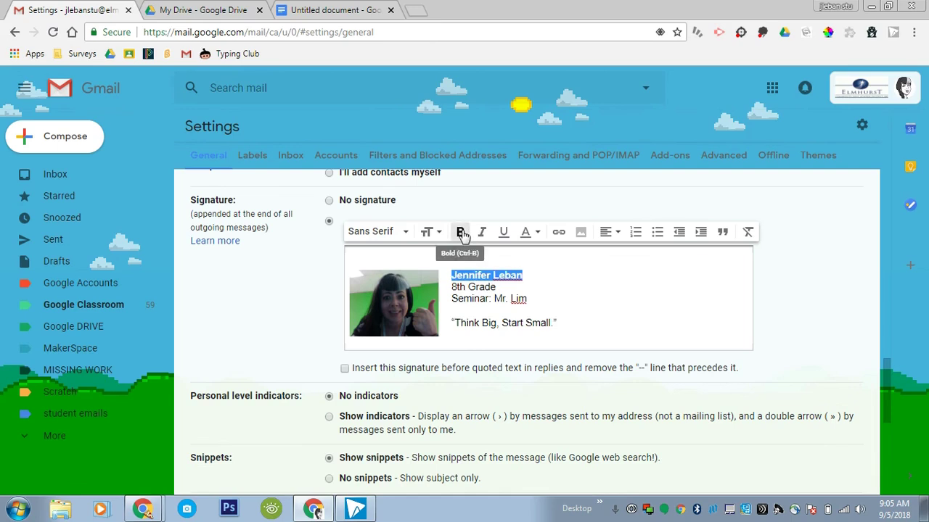
pyautogui.click(522, 291)
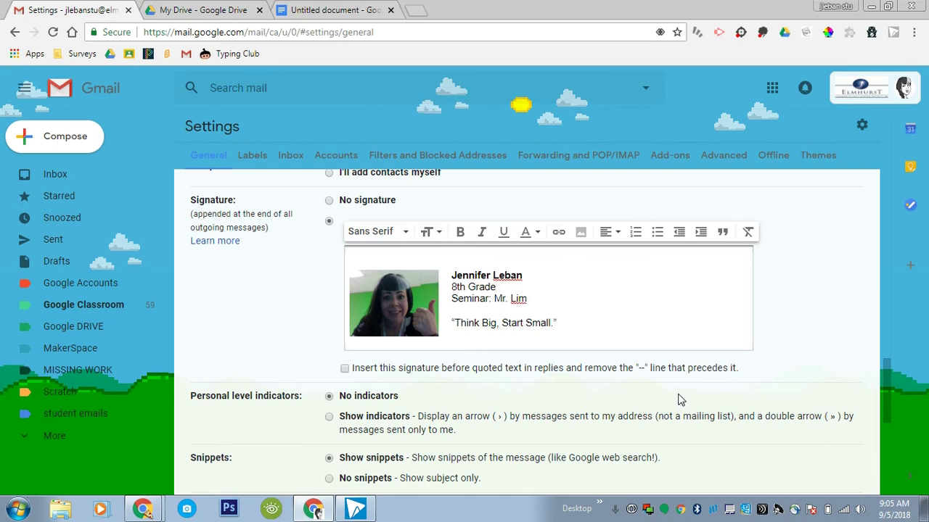
# Step: Click Save Changes at the bottom of Settings to apply the new signature
pyautogui.scroll(-5, 673, 390)
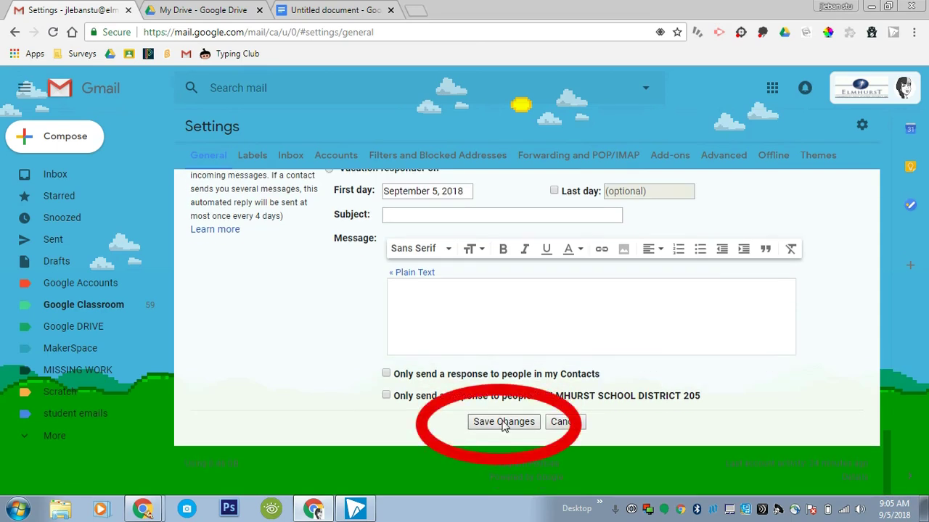
pyautogui.click(504, 424)
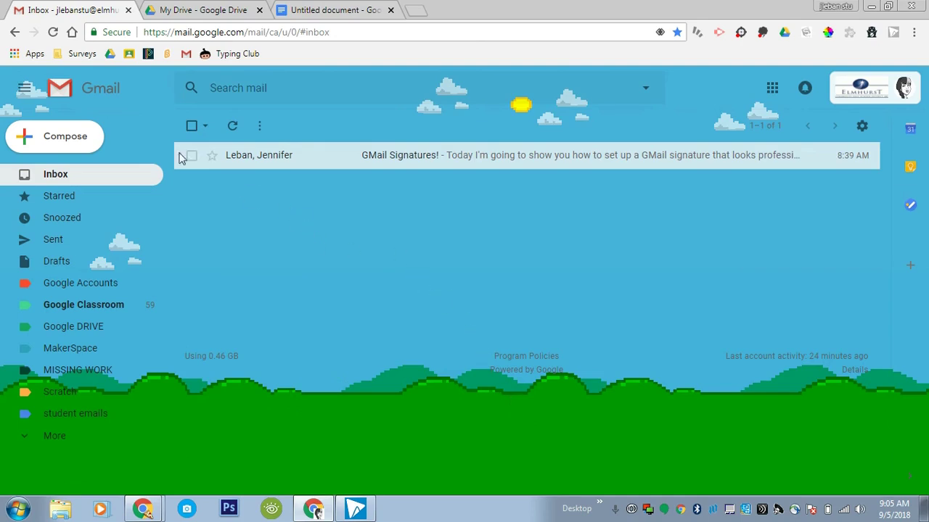
# Step: Send the teacher a test email with subject 'Yay!' and body 'Here it is:' above the new signature
pyautogui.click(64, 137)
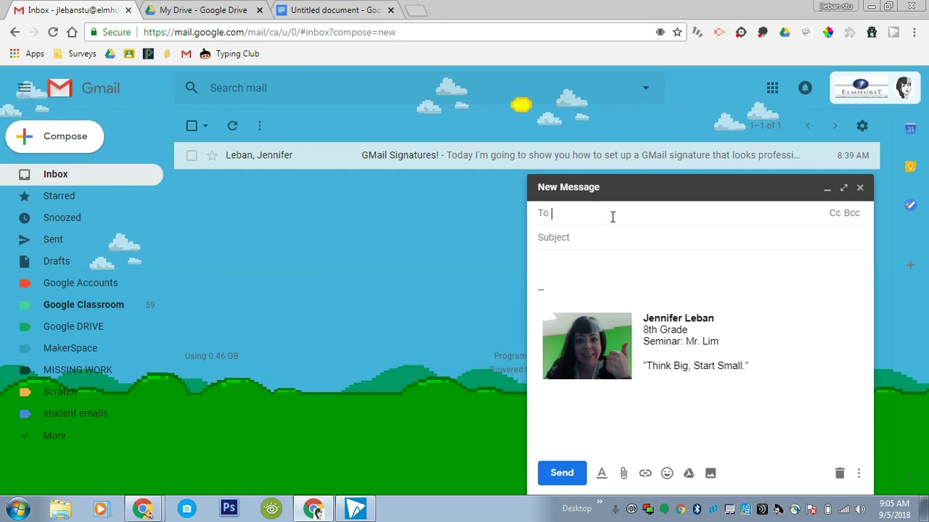
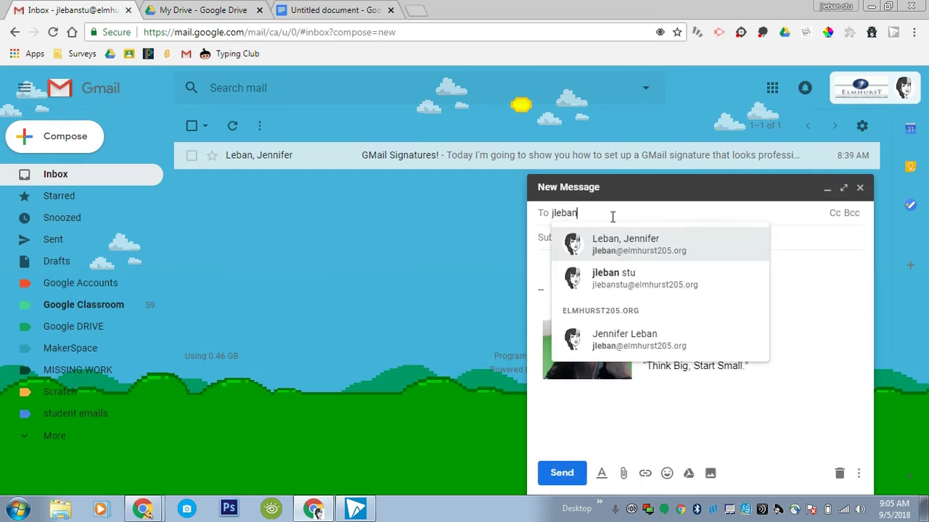
pyautogui.click(653, 250)
pyautogui.click(616, 235)
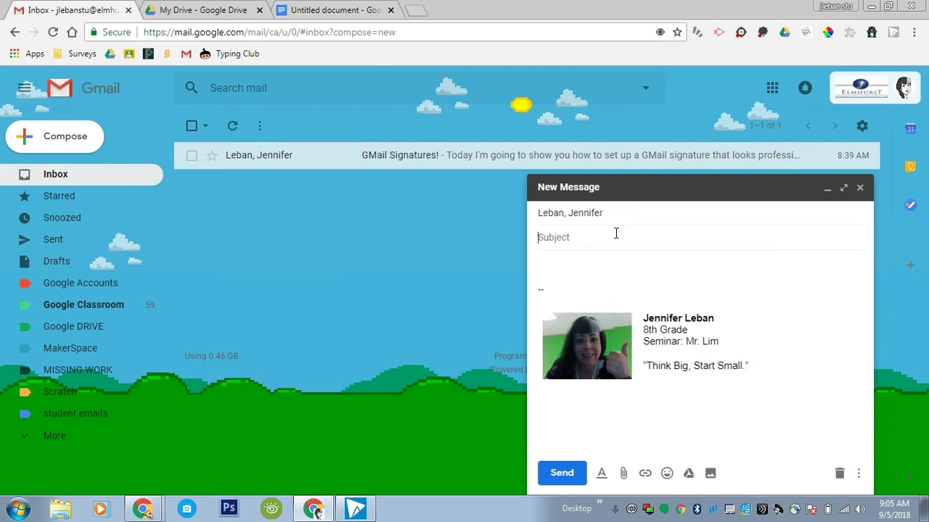
pyautogui.write('Yay!')
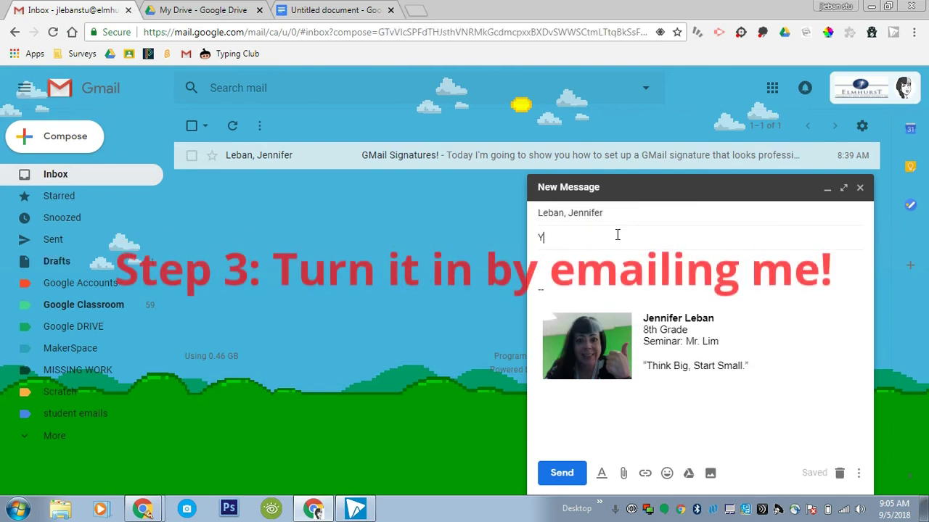
pyautogui.click(557, 264)
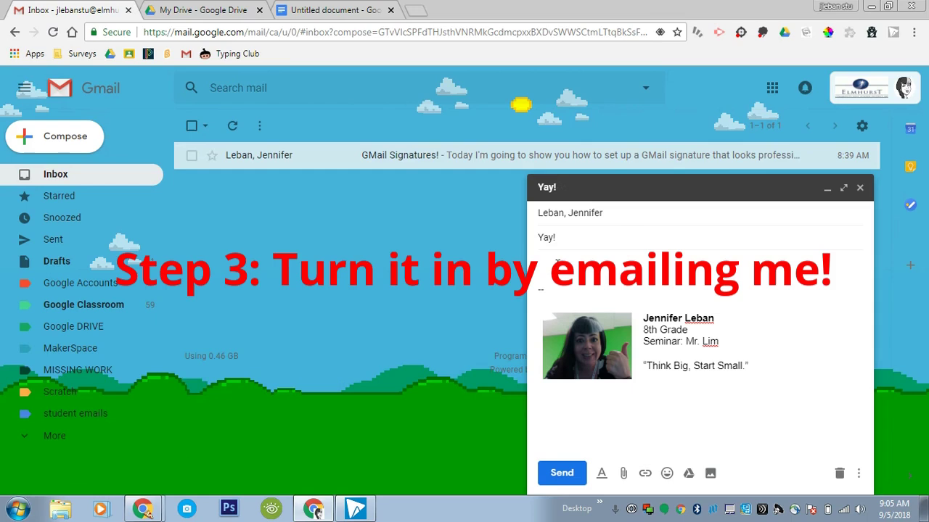
pyautogui.write('Here it is:')
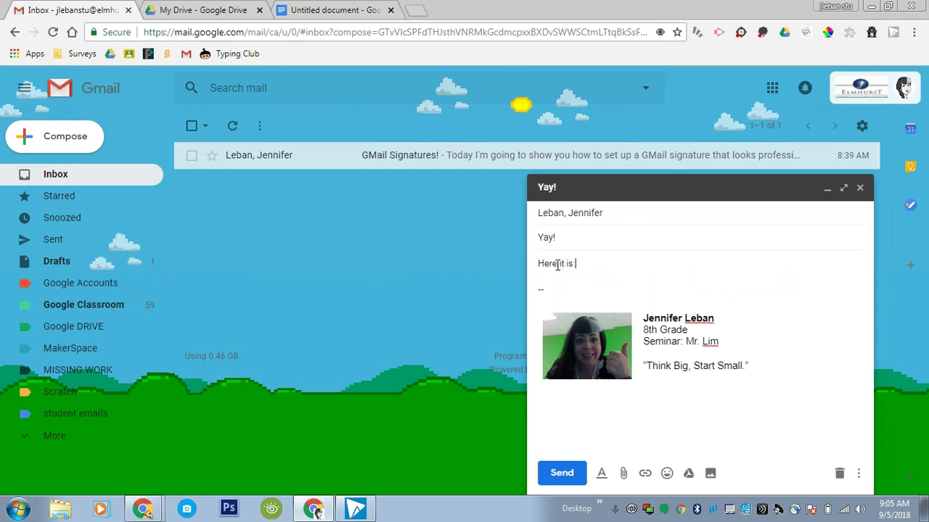
pyautogui.click(571, 475)
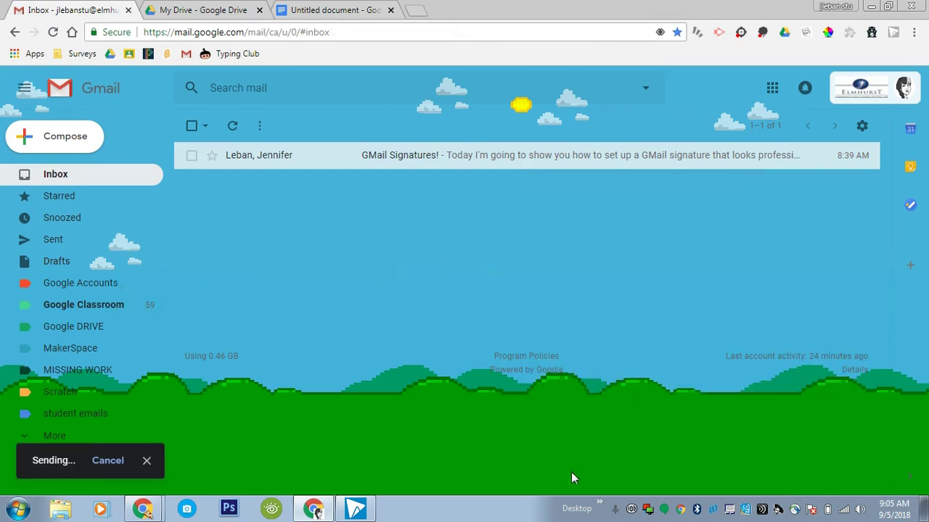